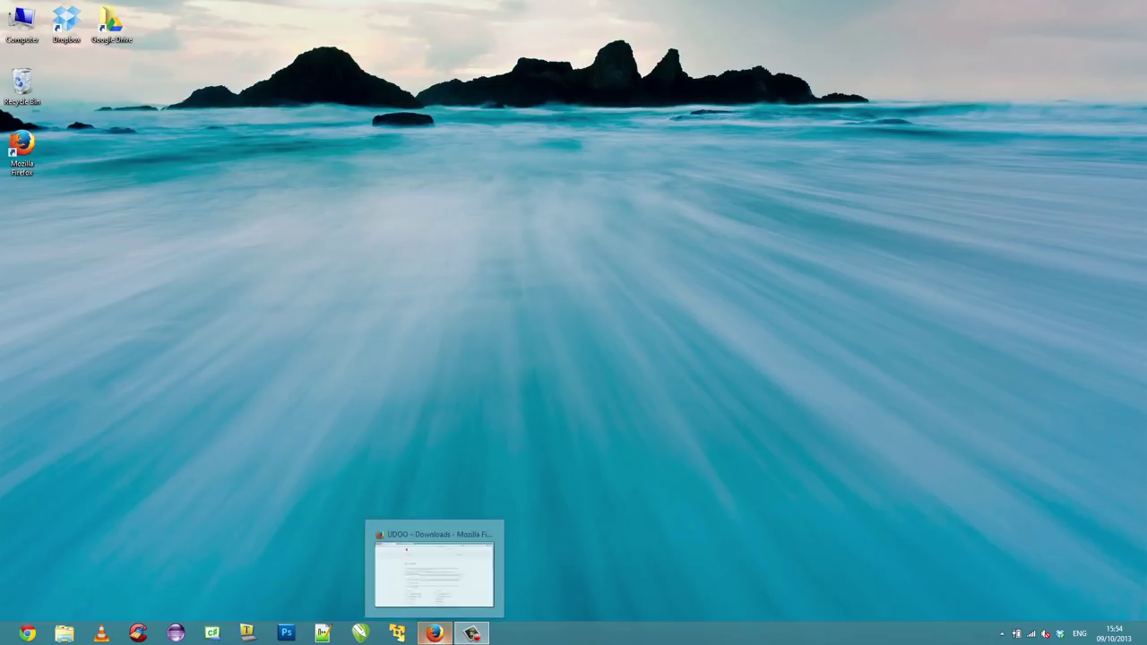
# Switch to Firefox and download udoo_quad_ubuntu_1.1.zip for the UDOO QUAD from the EU mirror, saving the file.
pyautogui.click(434, 633)
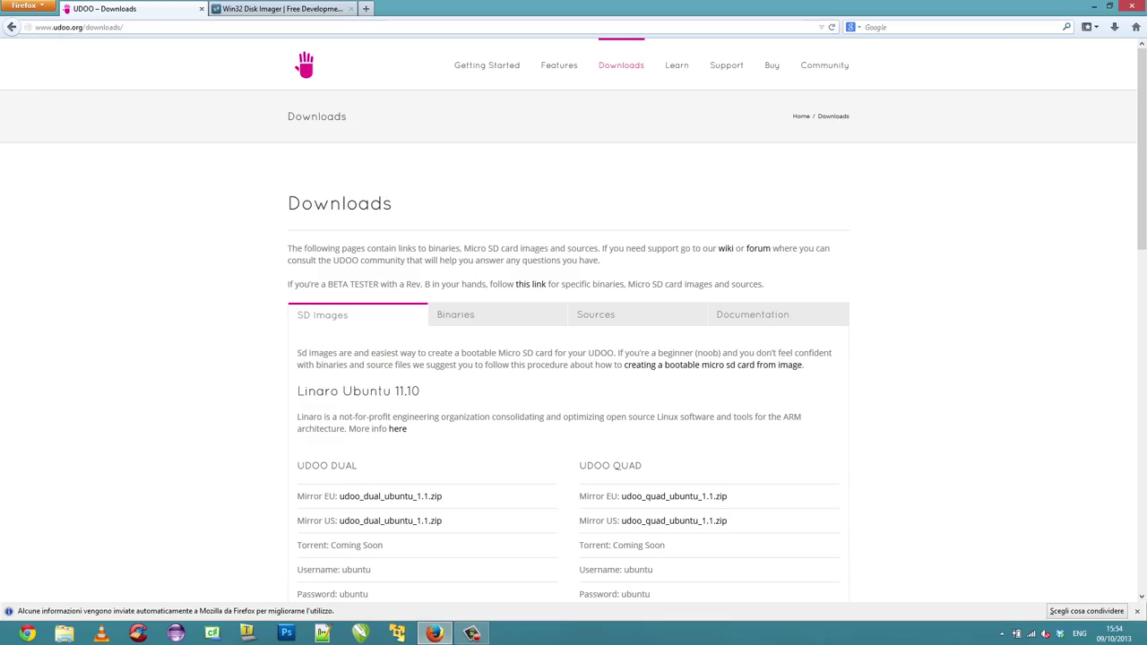
pyautogui.moveTo(124, 27); pyautogui.dragTo(34, 27)
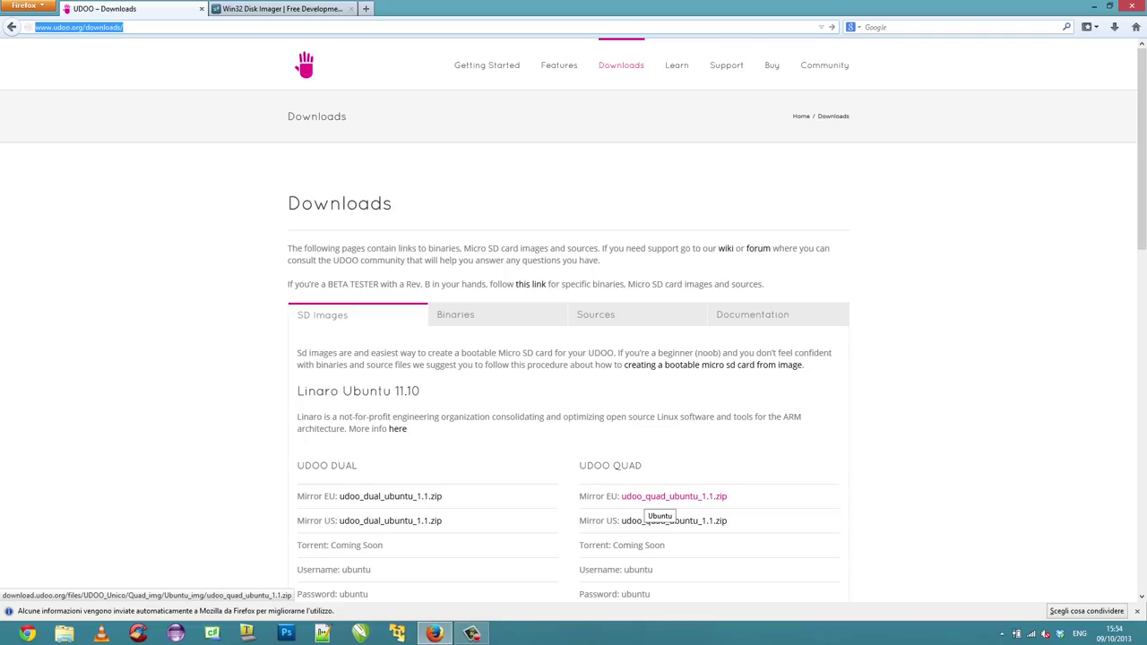
pyautogui.click(650, 497)
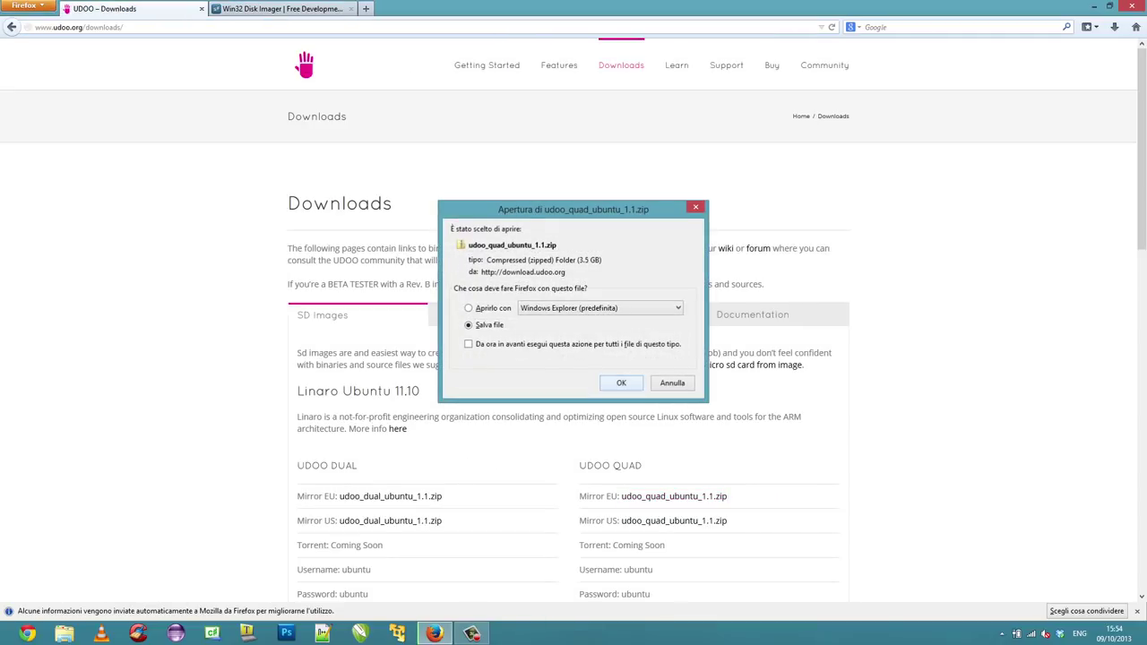
pyautogui.press('Return')
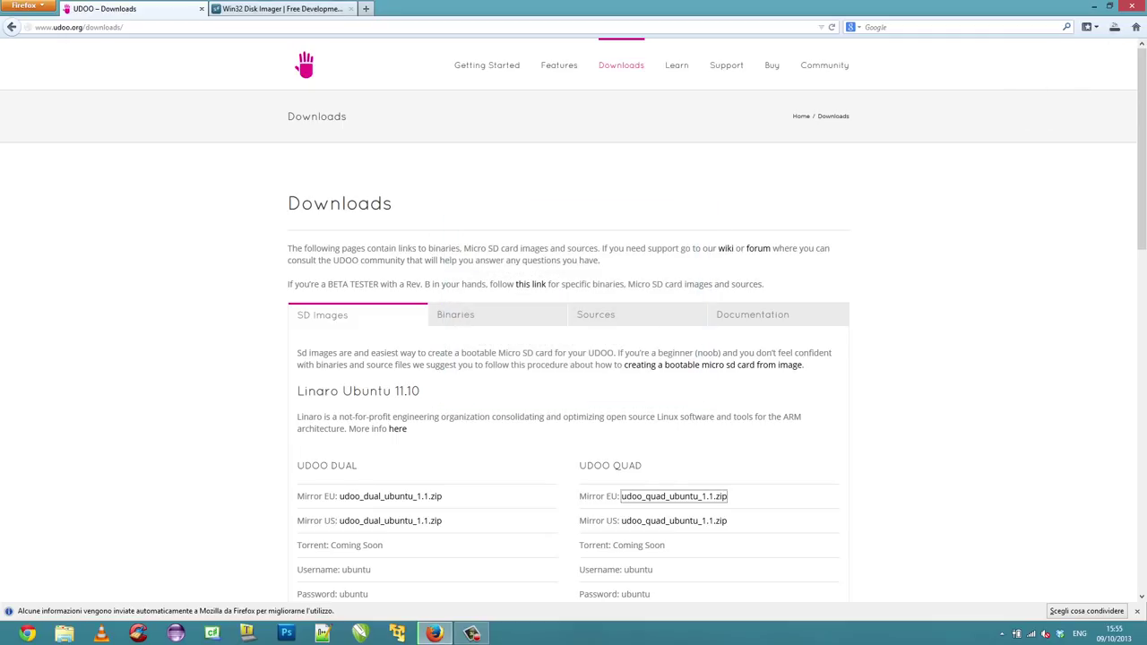
# Download the Win32 Disk Imager archive from its SourceForge project page and save the file.
pyautogui.click(277, 8)
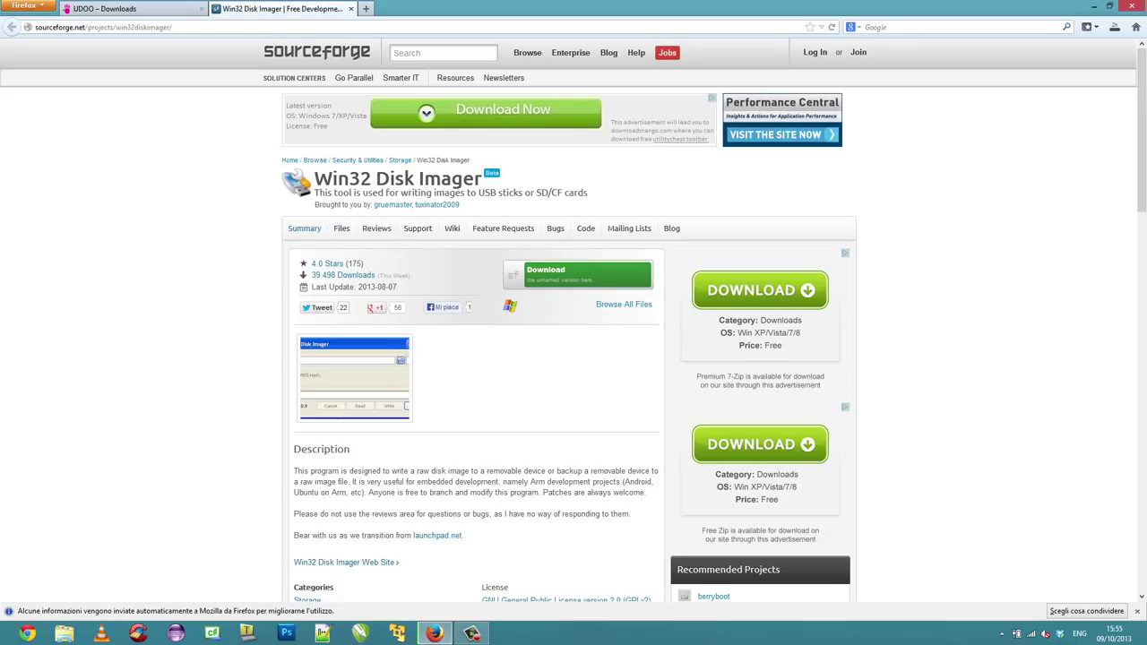
pyautogui.moveTo(174, 27); pyautogui.dragTo(34, 27)
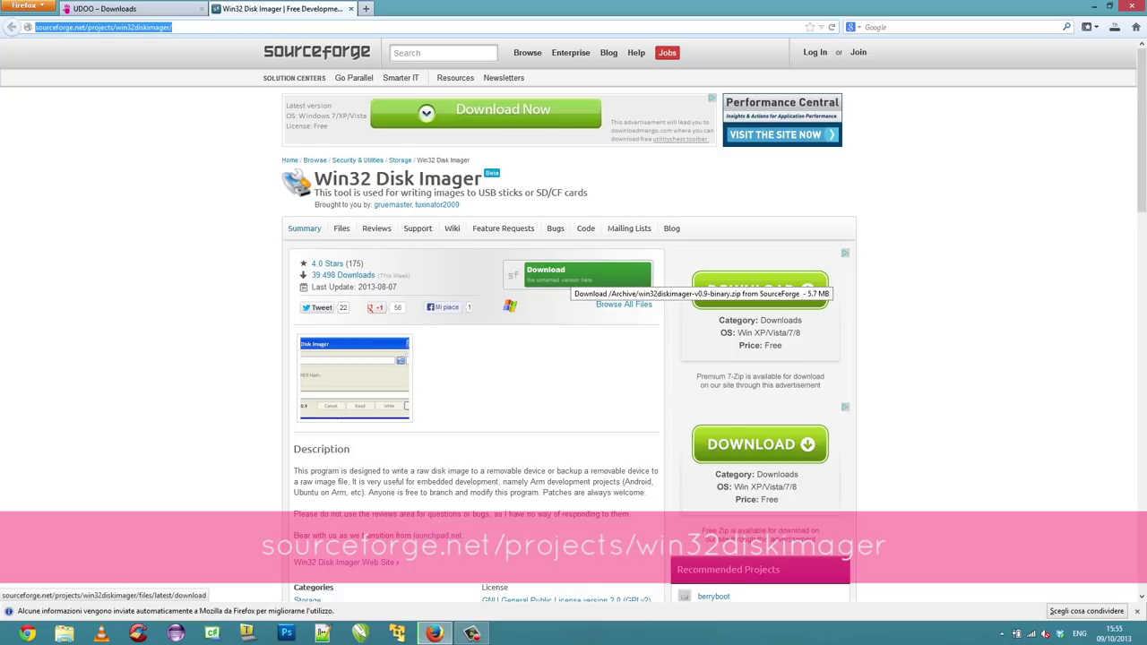
pyautogui.click(565, 274)
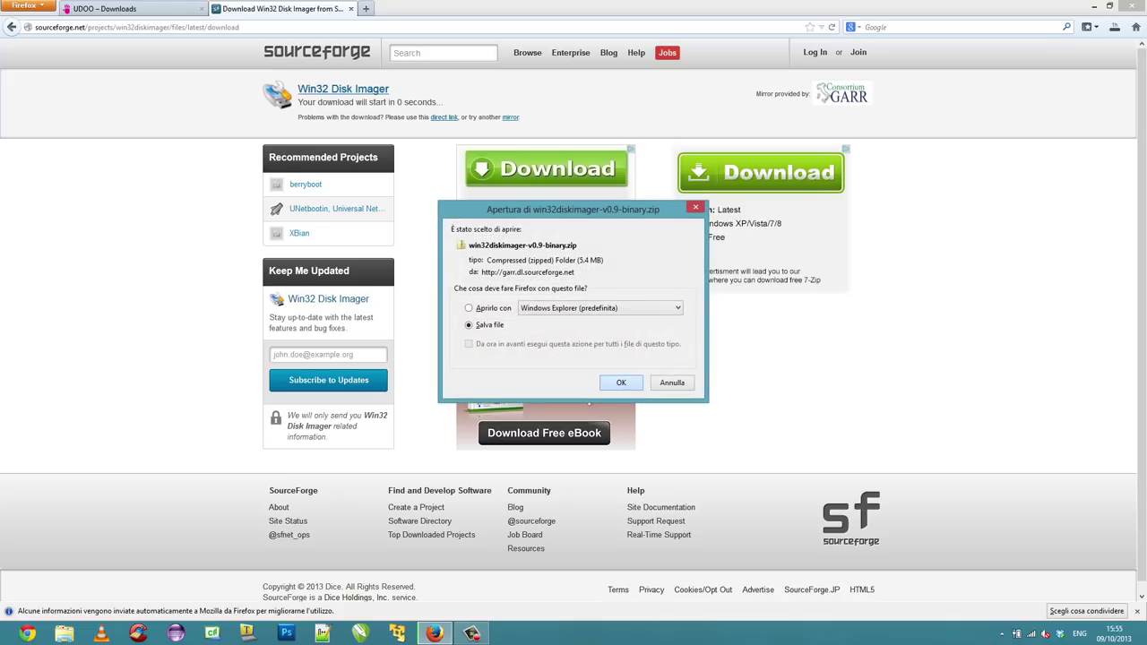
pyautogui.press('Return')
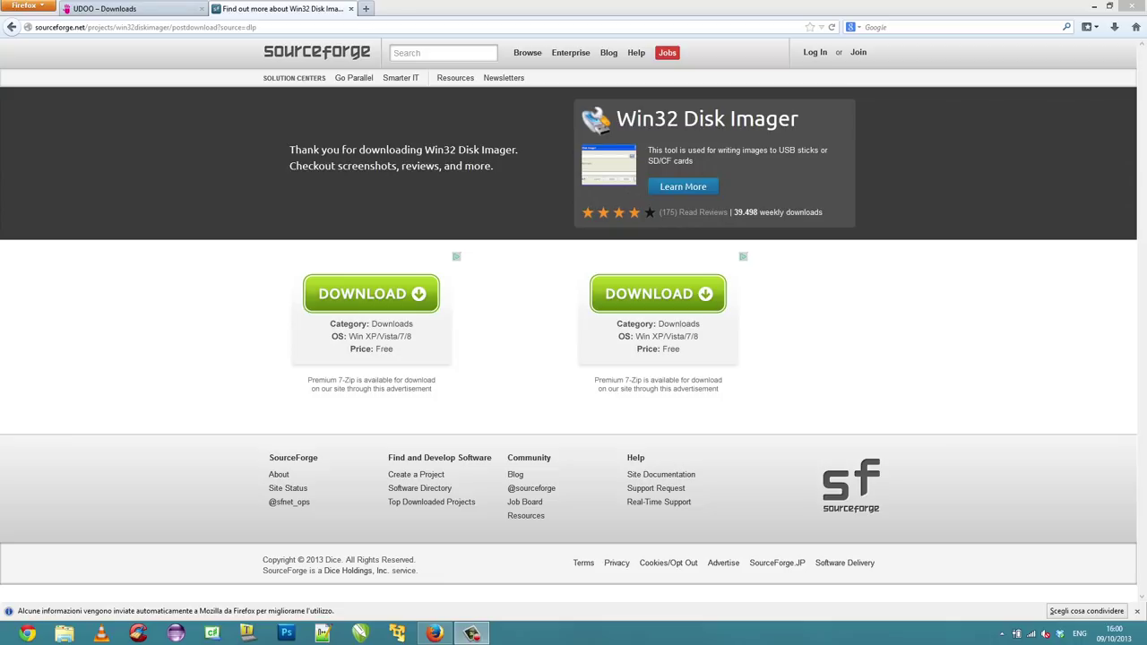
# Extract the downloaded win32diskimager-v0.9-binary and udoo_quad_ubuntu_1.1 archives into their default folders on the desktop.
pyautogui.click(1093, 6)
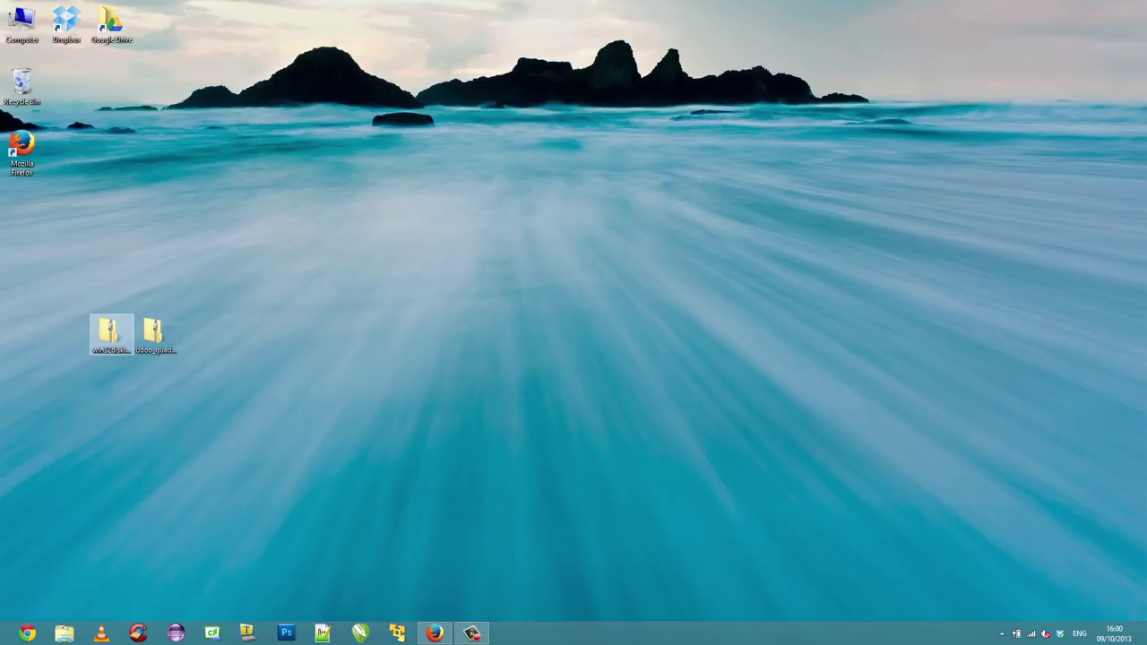
pyautogui.rightClick(109, 334)
pyautogui.click(153, 376)
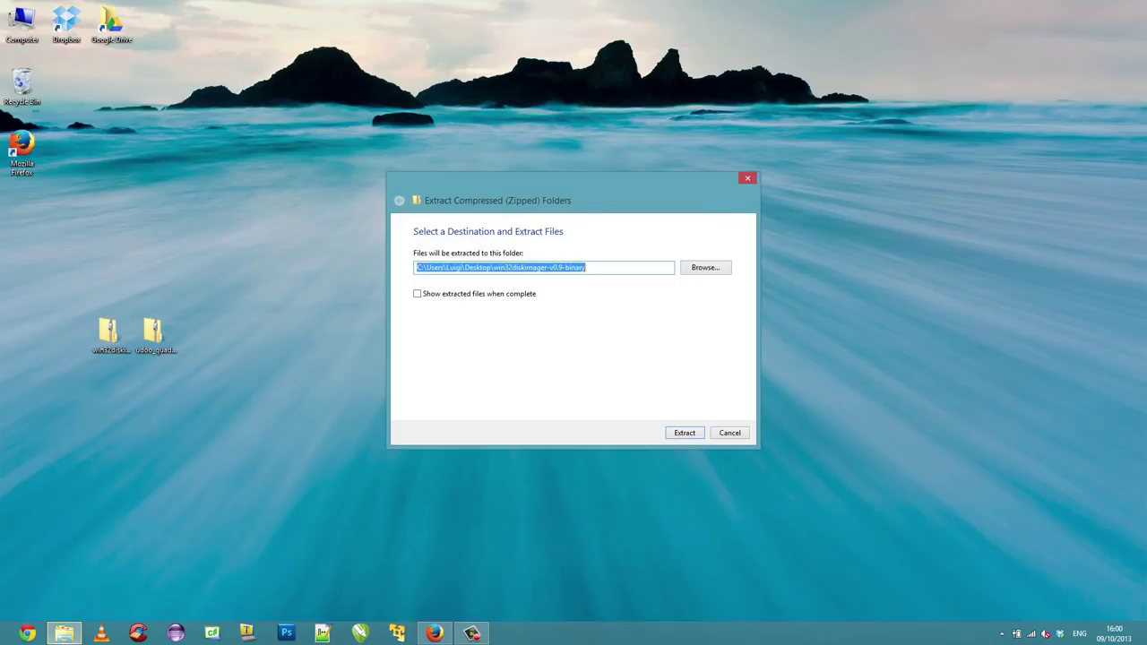
pyautogui.press('Return')
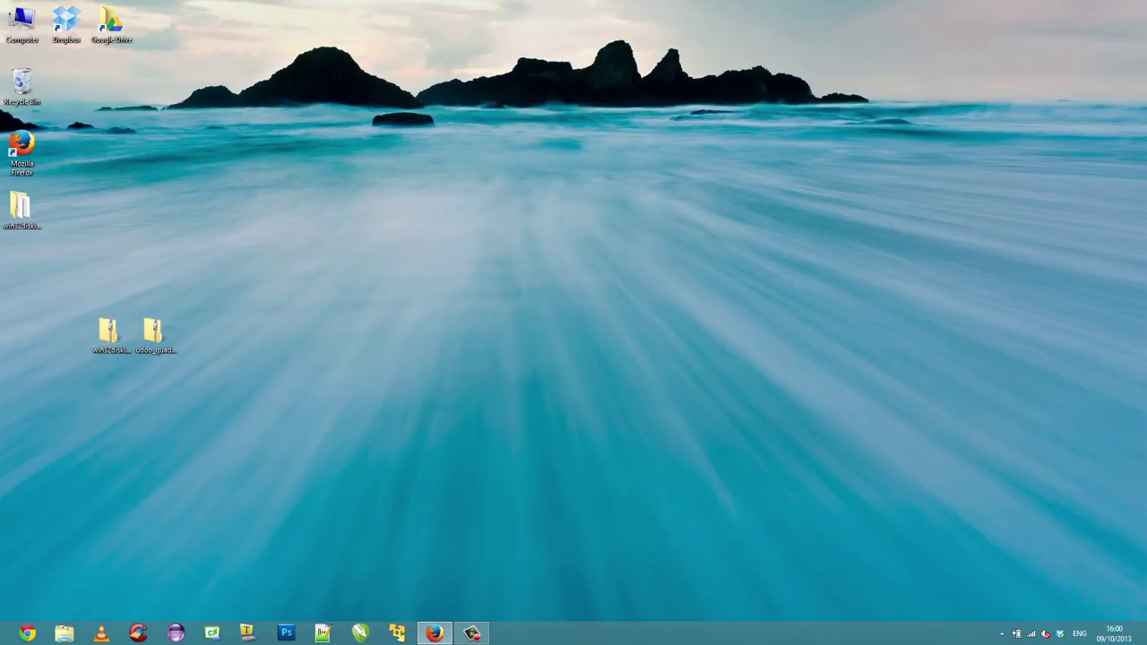
pyautogui.rightClick(158, 334)
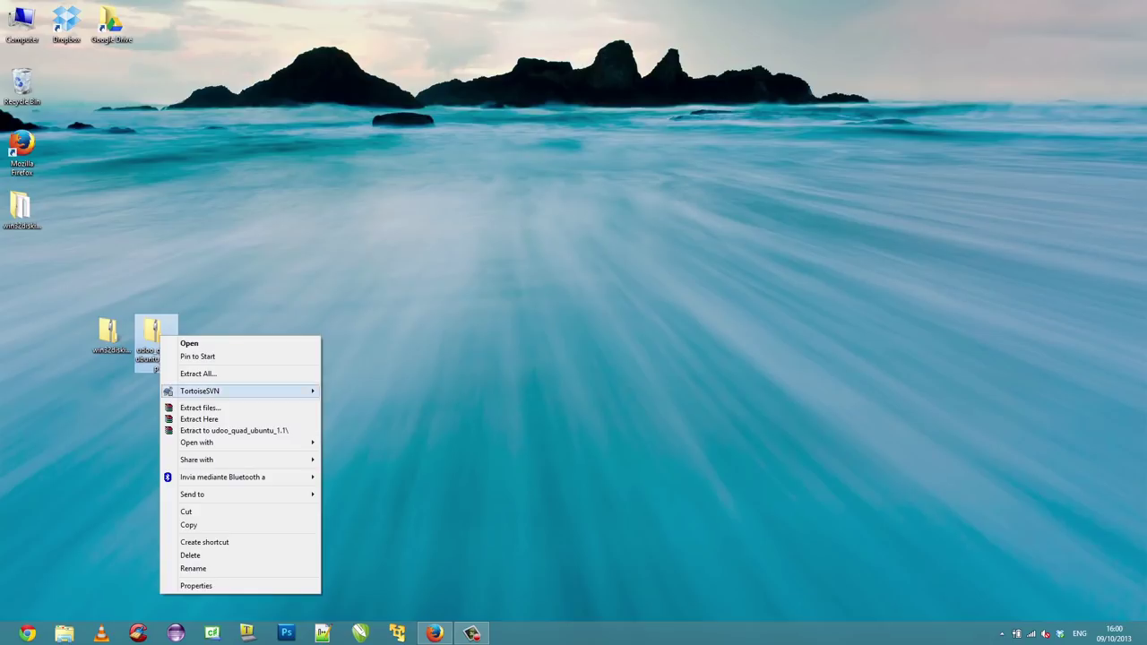
pyautogui.click(199, 373)
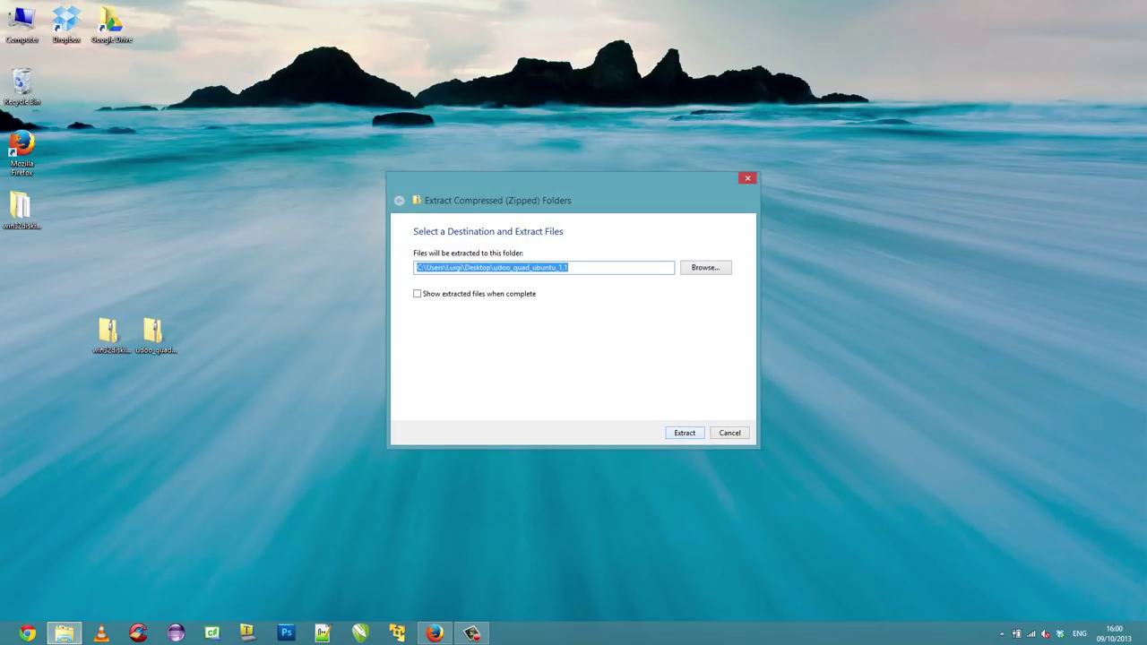
pyautogui.press('Return')
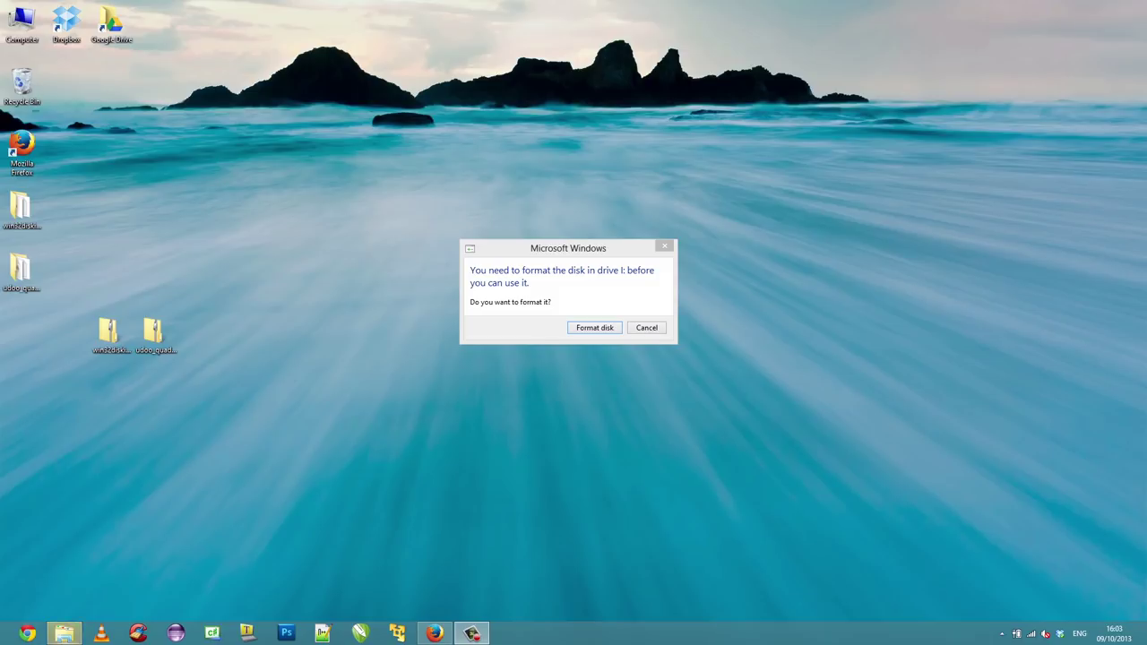
# Quick-format the removable disk I: as FAT32 with a 4096-byte allocation unit size, and close the format dialog.
pyautogui.press('Return')
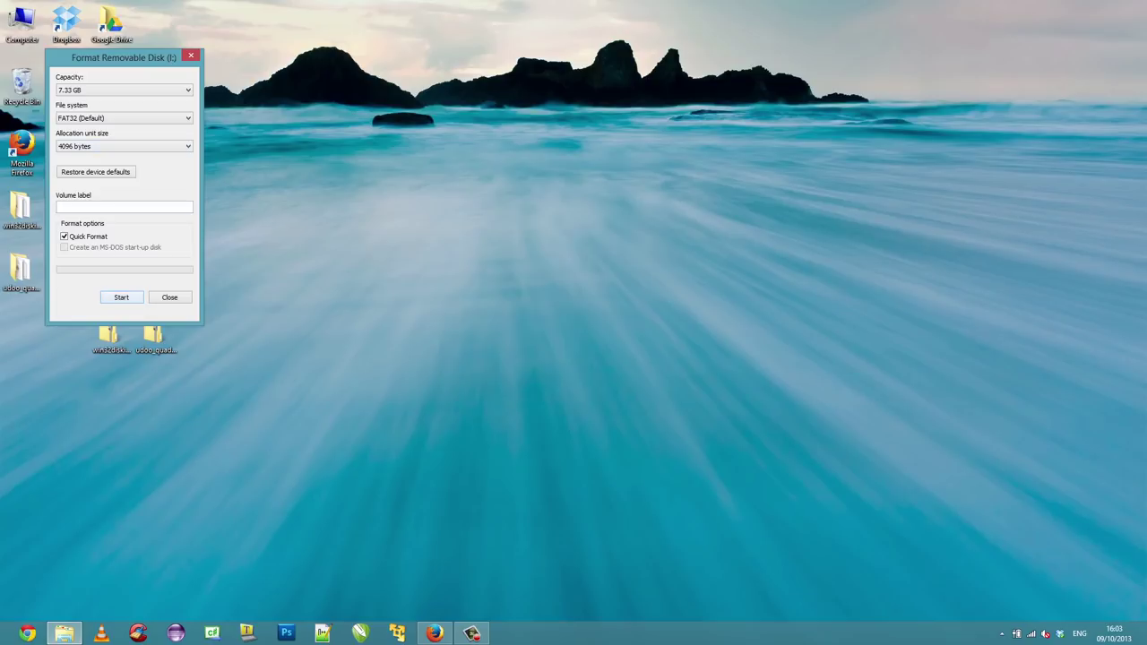
pyautogui.press('Return')
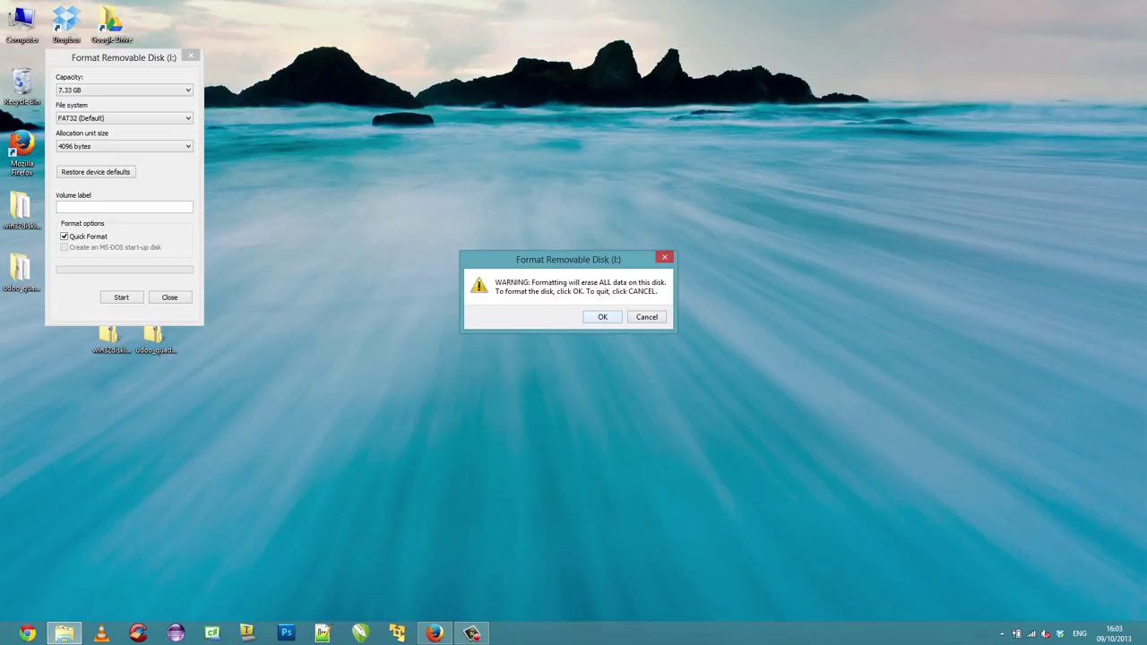
pyautogui.press('Return')
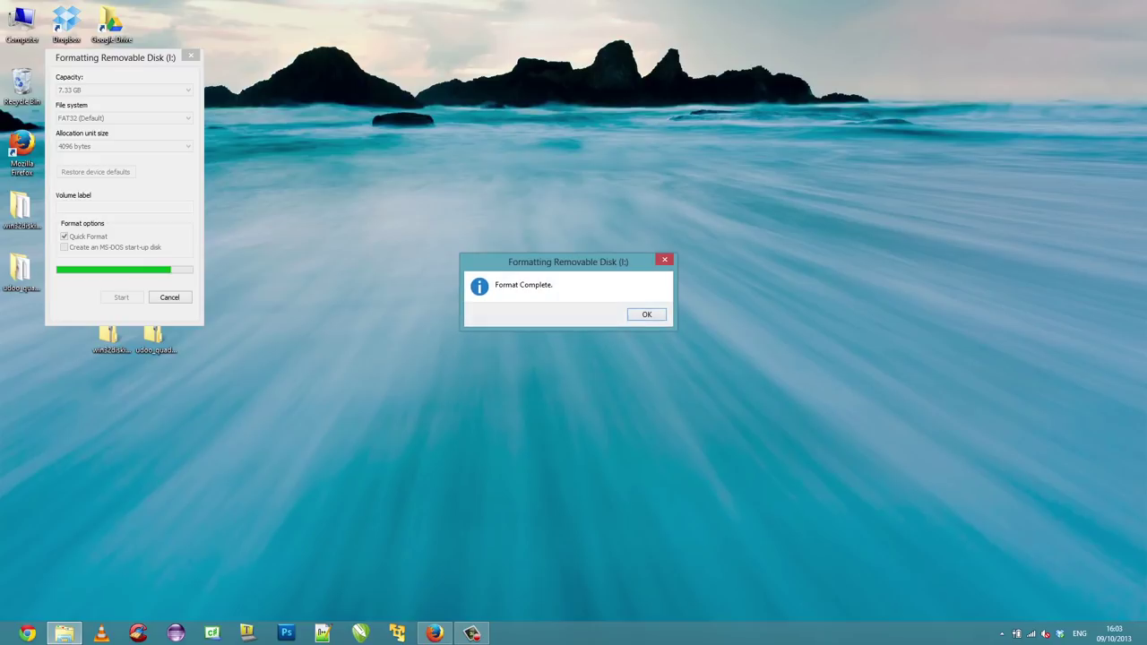
pyautogui.press('Return')
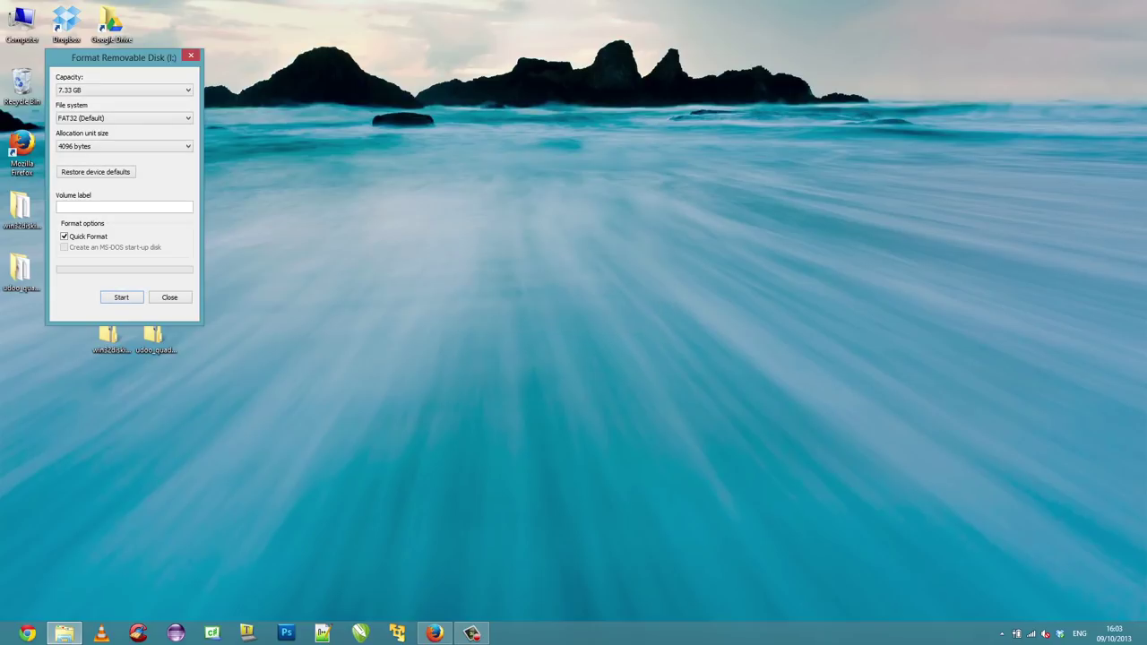
pyautogui.press('Escape')
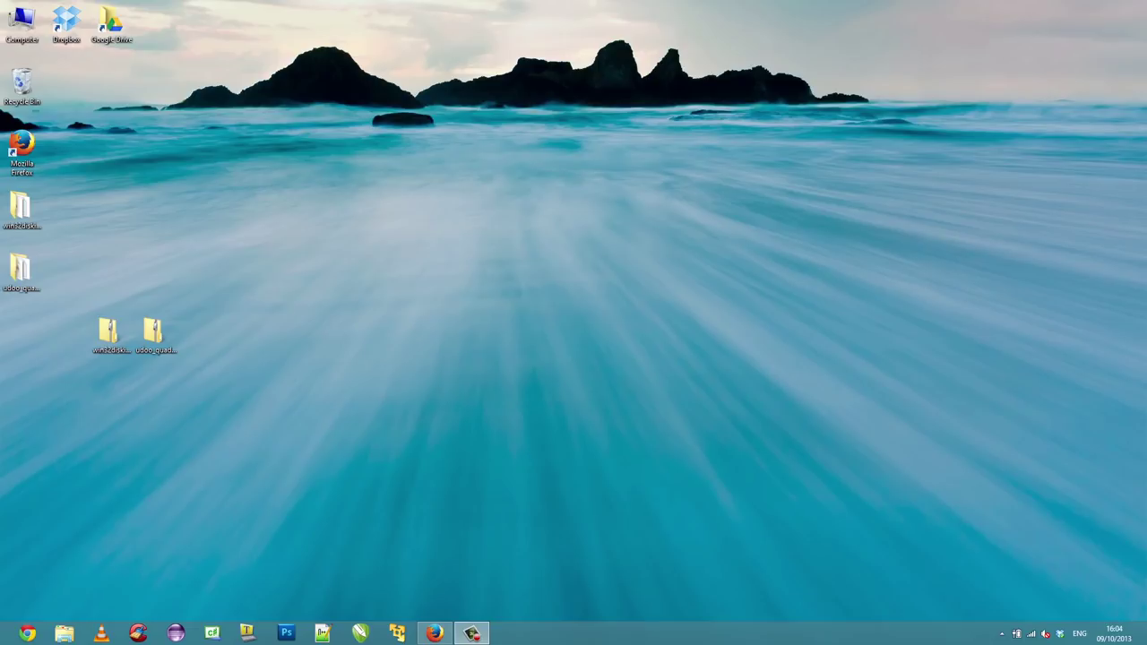
# Run Win32DiskImager.exe as administrator from the extracted win32diskimager folder.
pyautogui.doubleClick(22, 209)
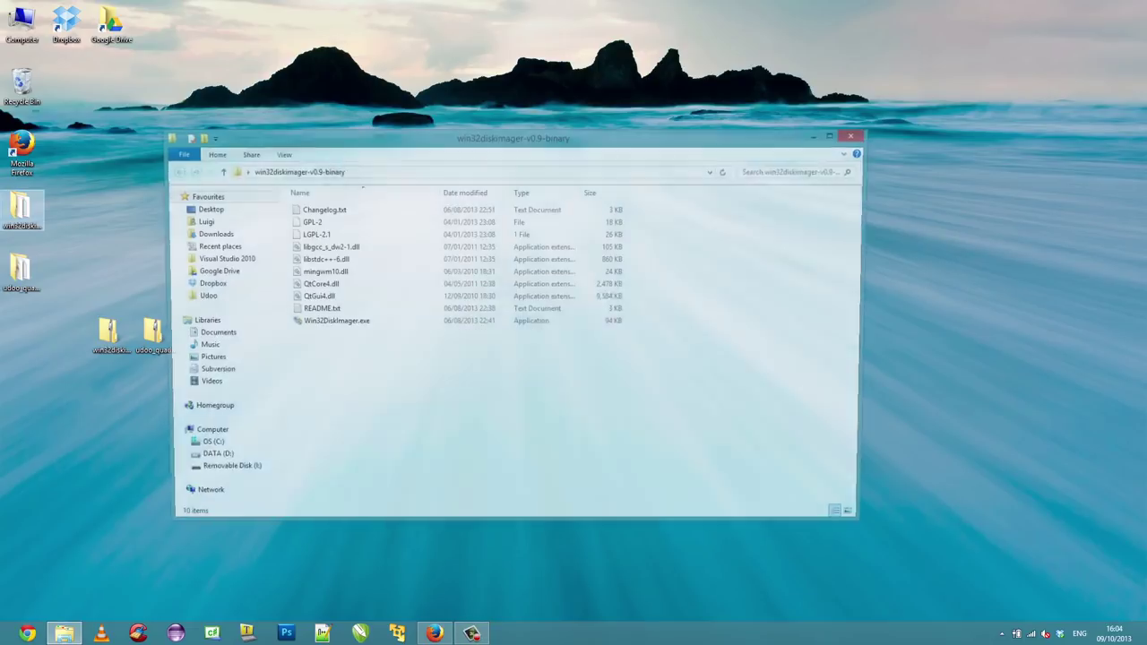
pyautogui.click(332, 322)
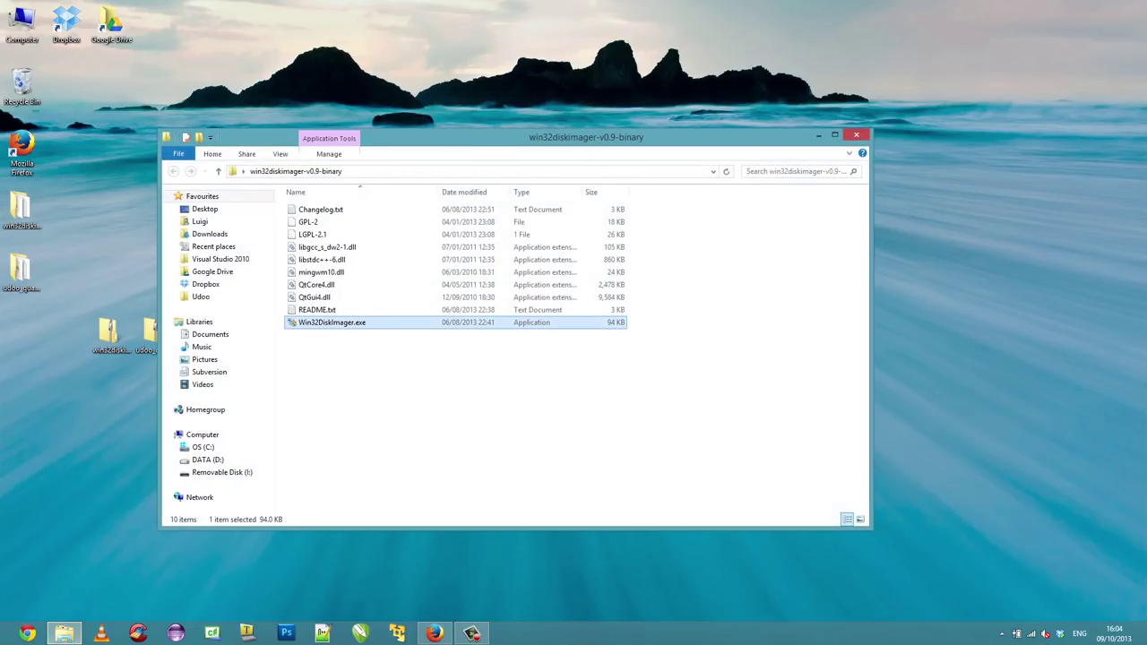
pyautogui.rightClick(338, 322)
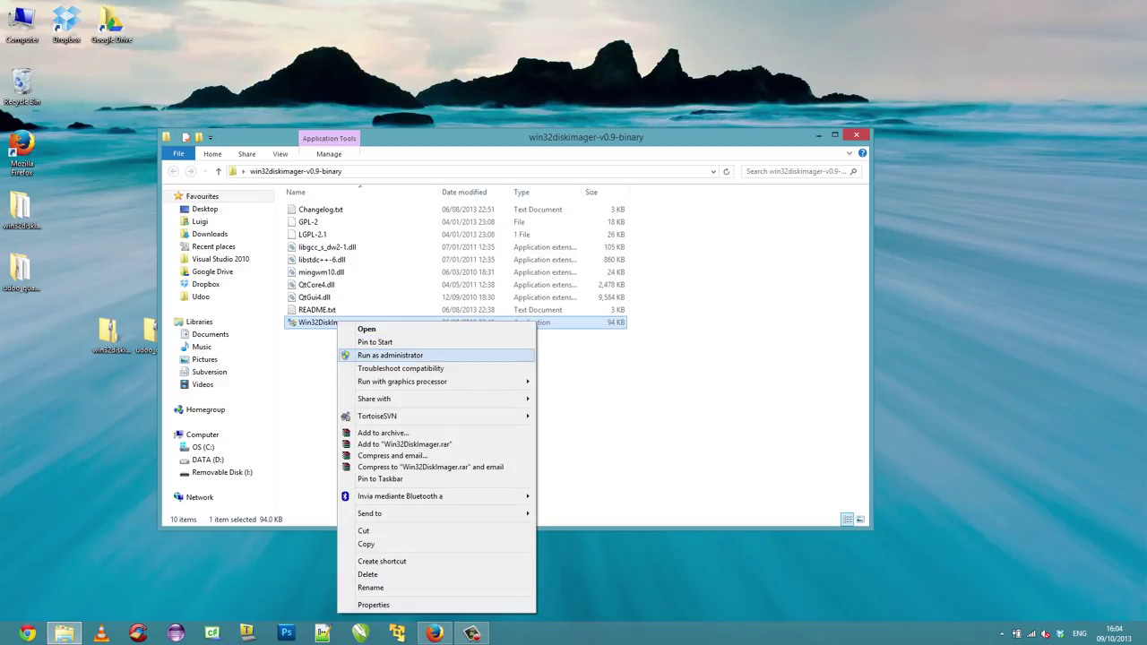
pyautogui.click(390, 354)
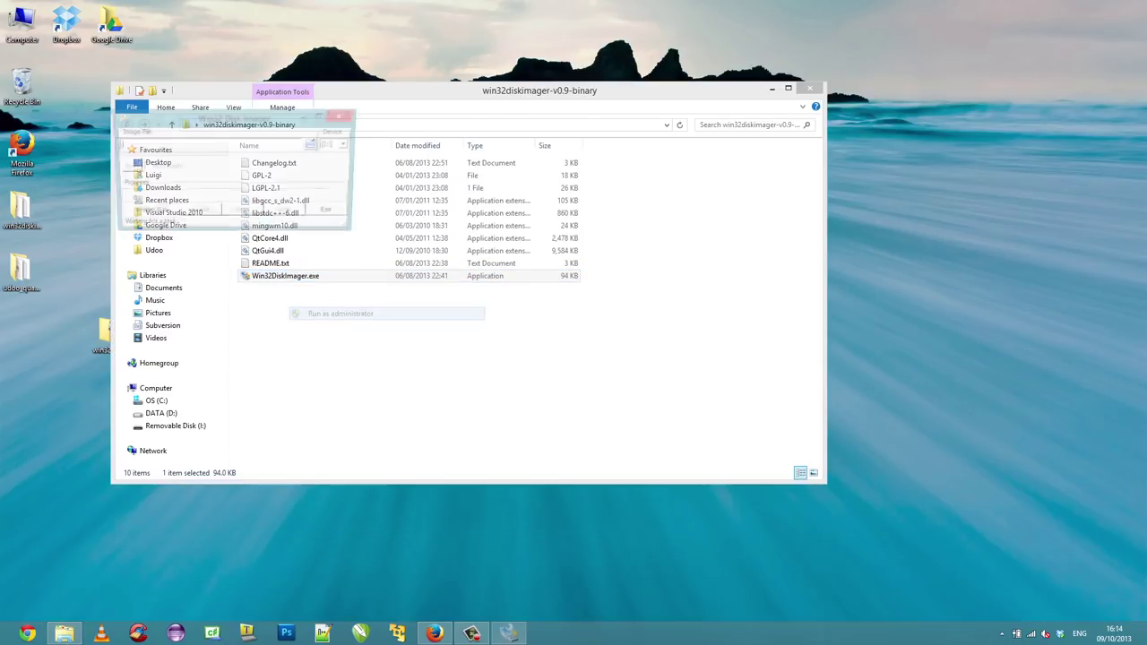
# Choose I:\ as the target device and udoo_quad_ubuntu_1.1.img from the extracted desktop folder as the image file.
pyautogui.click(346, 143)
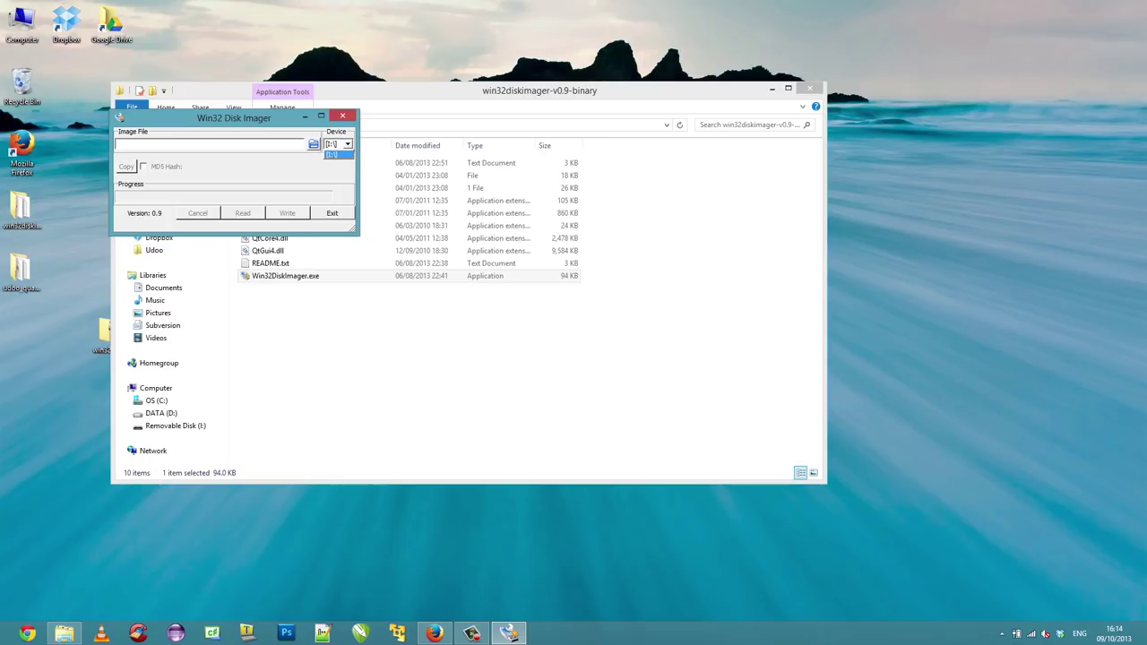
pyautogui.click(333, 154)
pyautogui.click(313, 143)
pyautogui.click(660, 200)
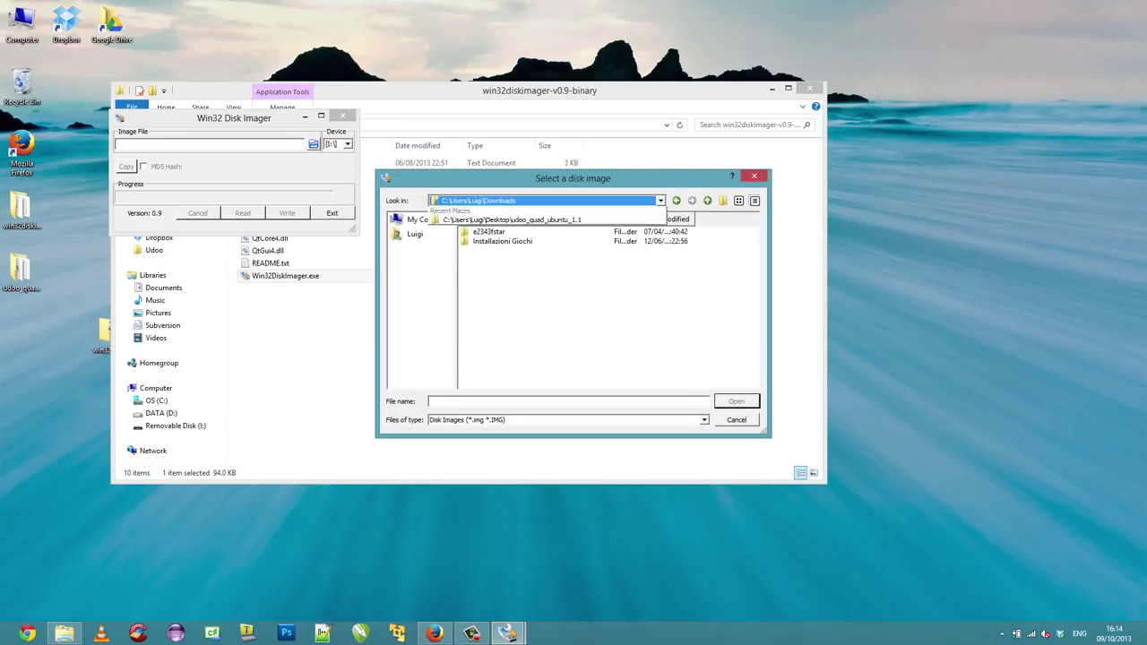
pyautogui.click(537, 252)
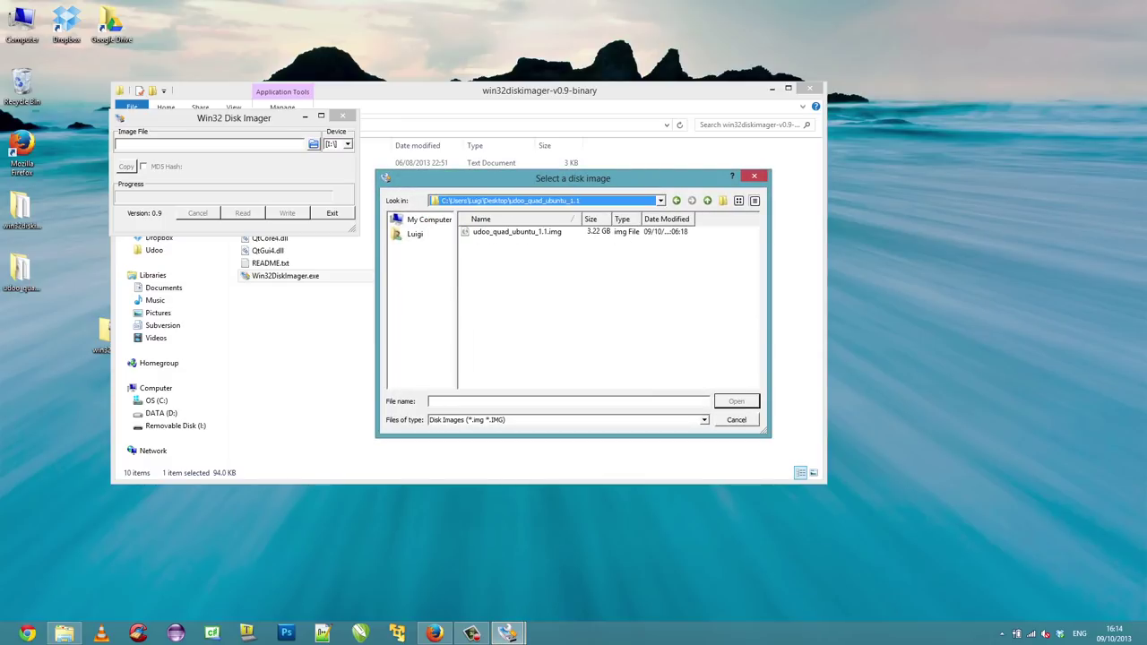
pyautogui.click(517, 231)
pyautogui.click(736, 400)
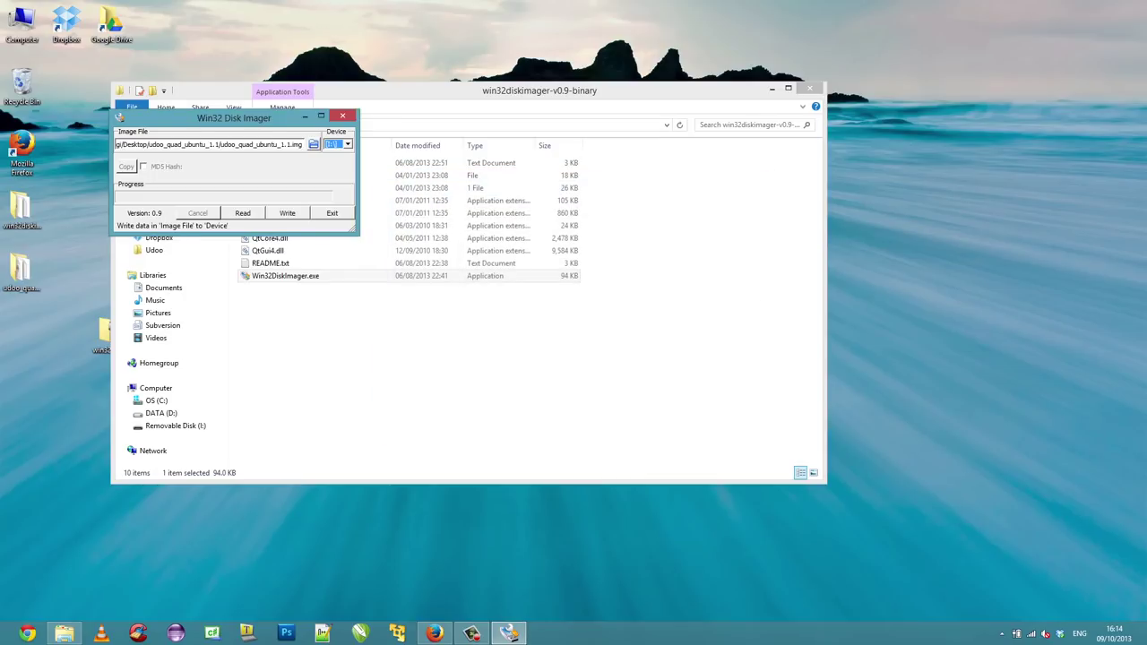
# Write the selected disk image to the I:\ device, accepting the overwrite, and close Win32 Disk Imager.
pyautogui.click(287, 214)
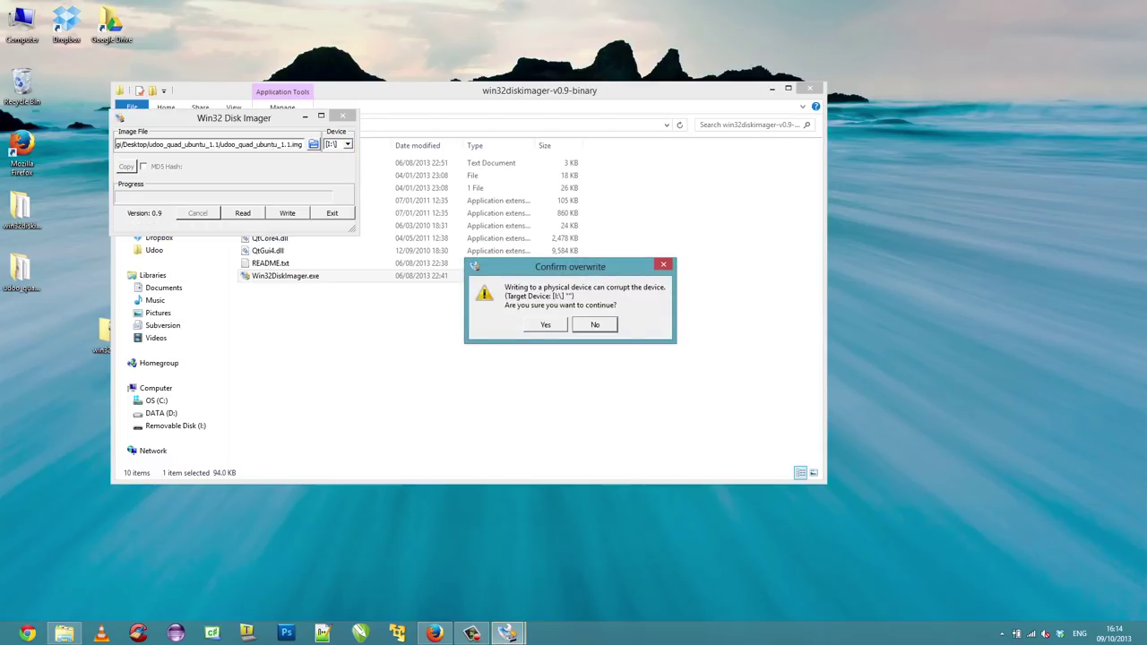
pyautogui.click(545, 325)
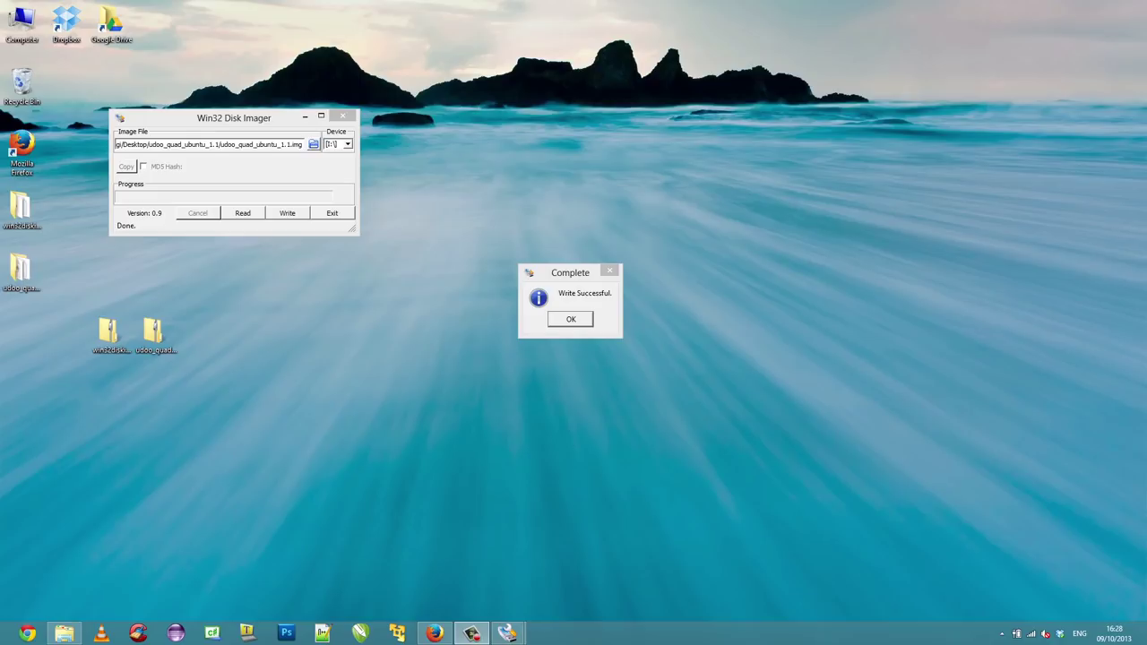
pyautogui.press('Return')
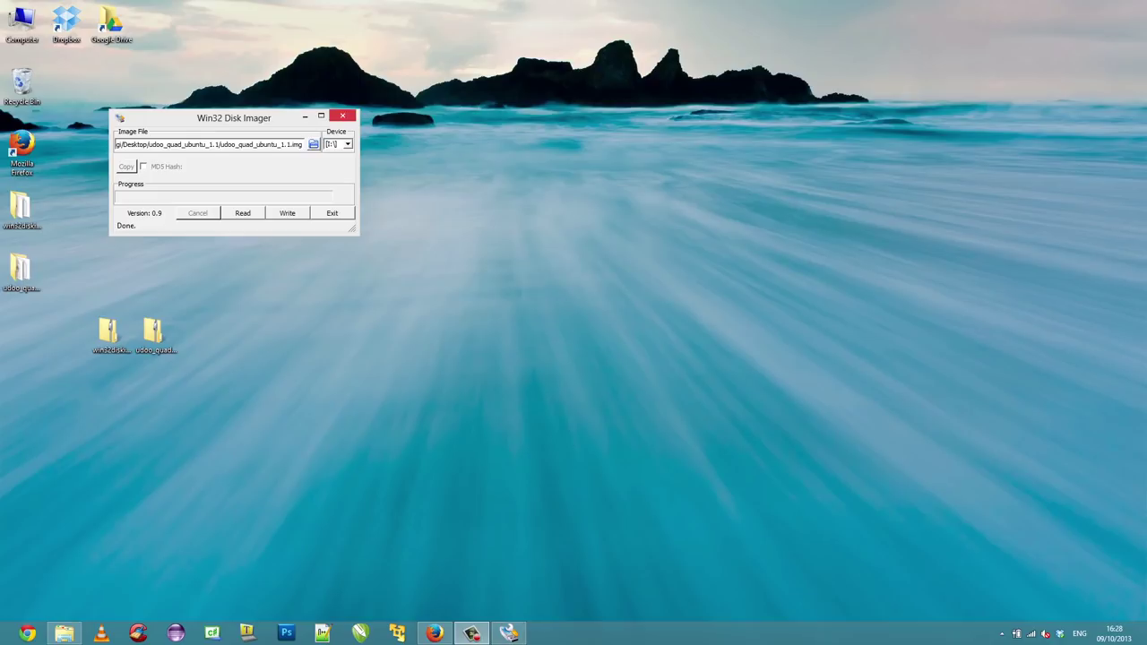
pyautogui.click(342, 116)
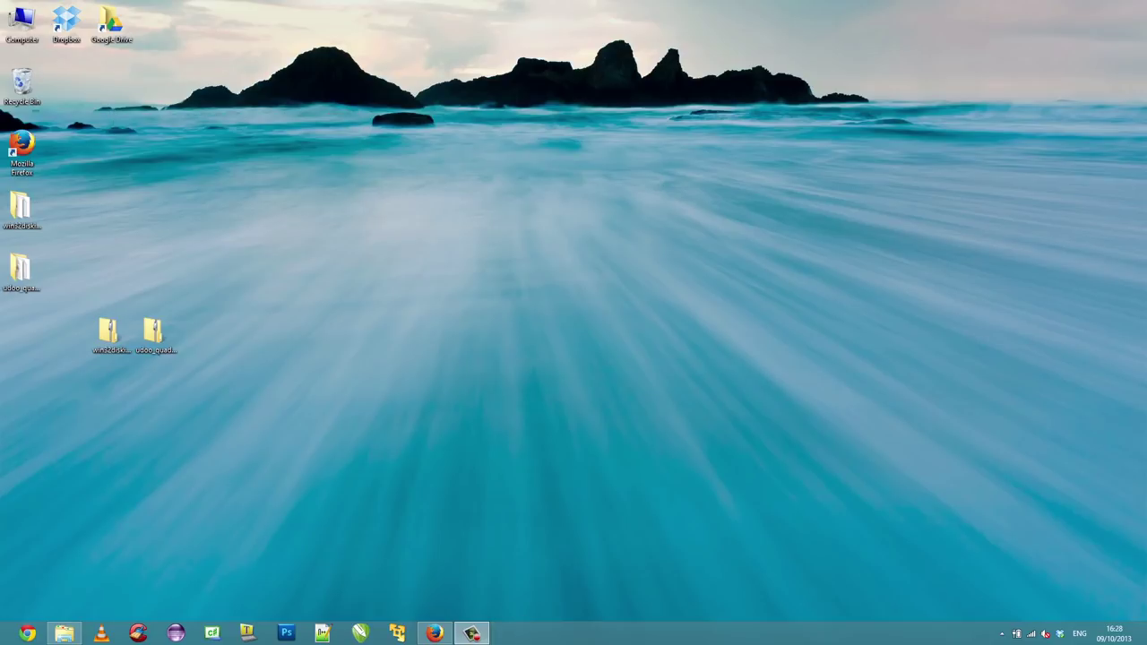